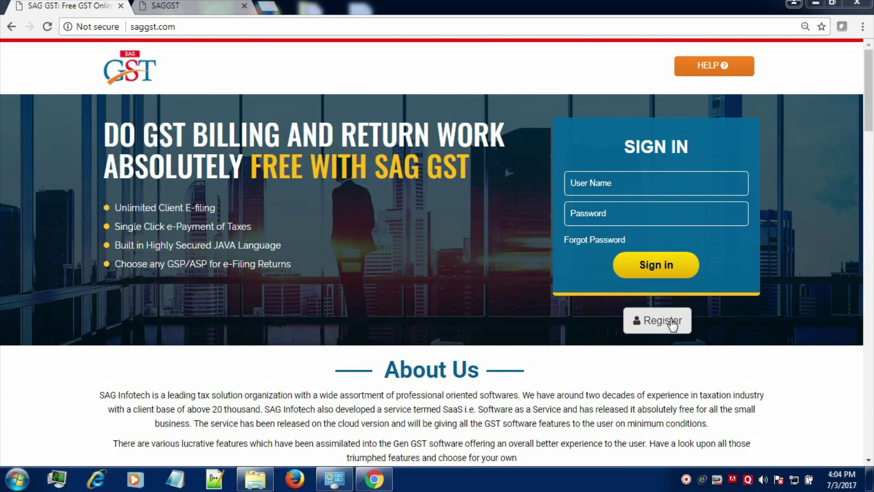
Bring up the empty SAG GST registration form with the Register button on saggst.com.
left_click(673, 321)
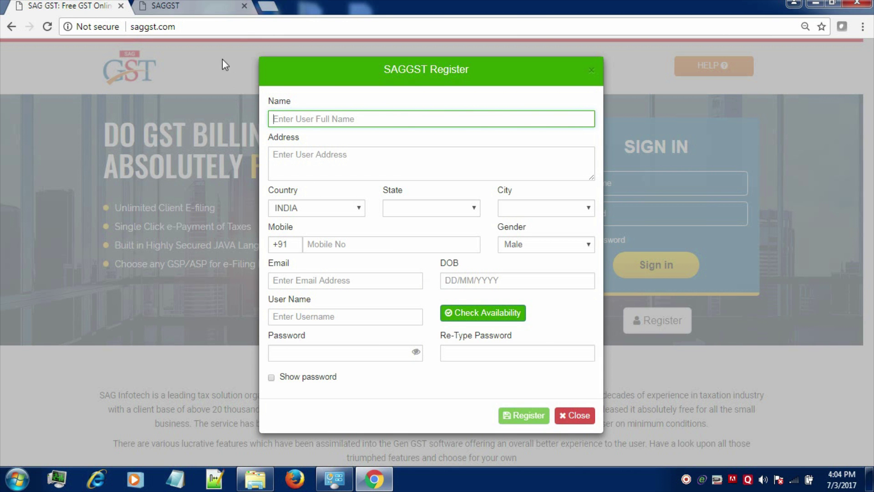
Close the registration form without registering and return to the saggengst home page tab.
left_click(579, 416)
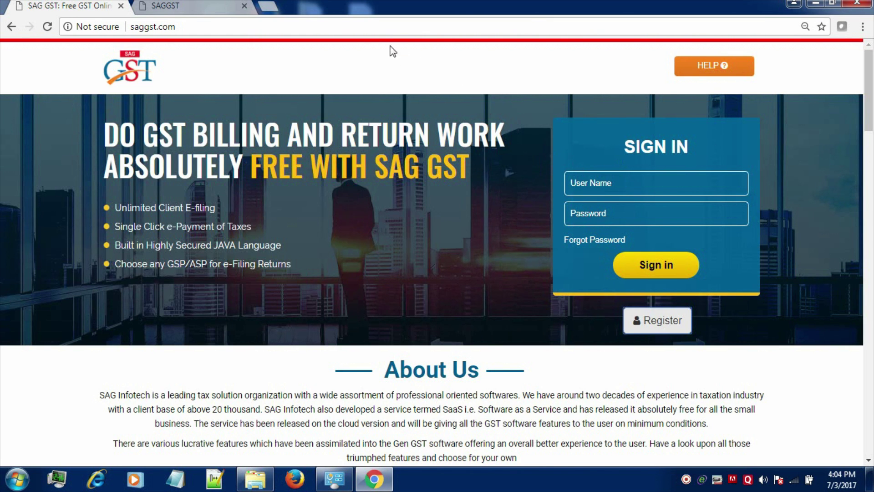
left_click(206, 16)
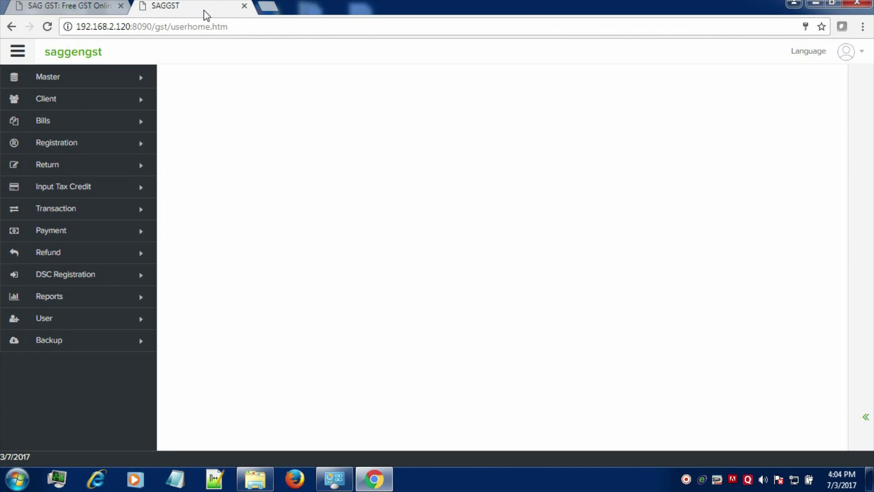
Open Master > Individual, exit an empty new profile form, and view the 19 individual records.
left_click(110, 84)
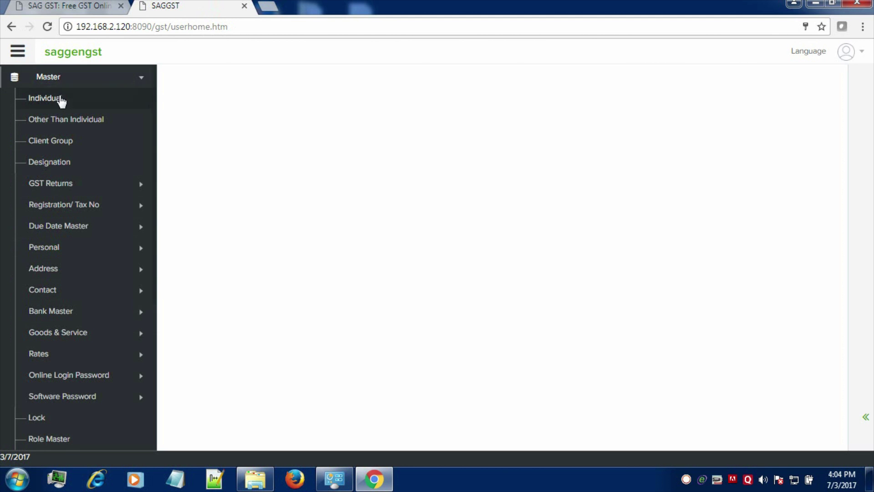
left_click(57, 102)
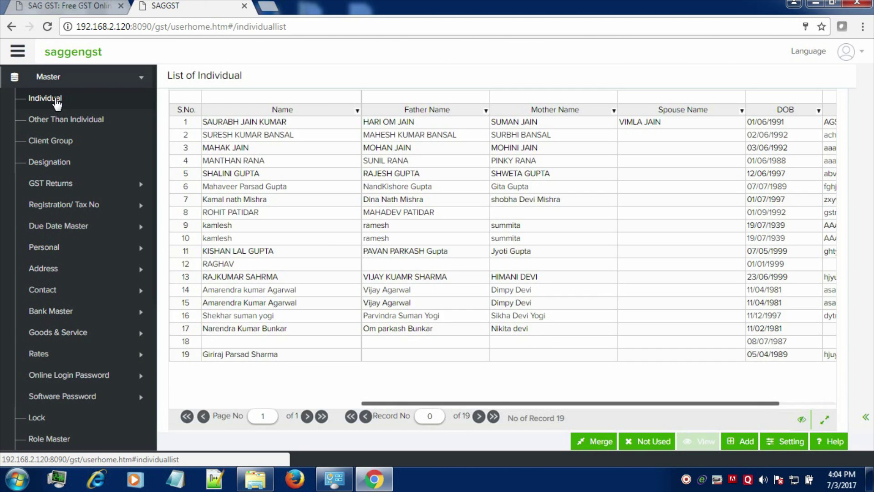
left_click(742, 444)
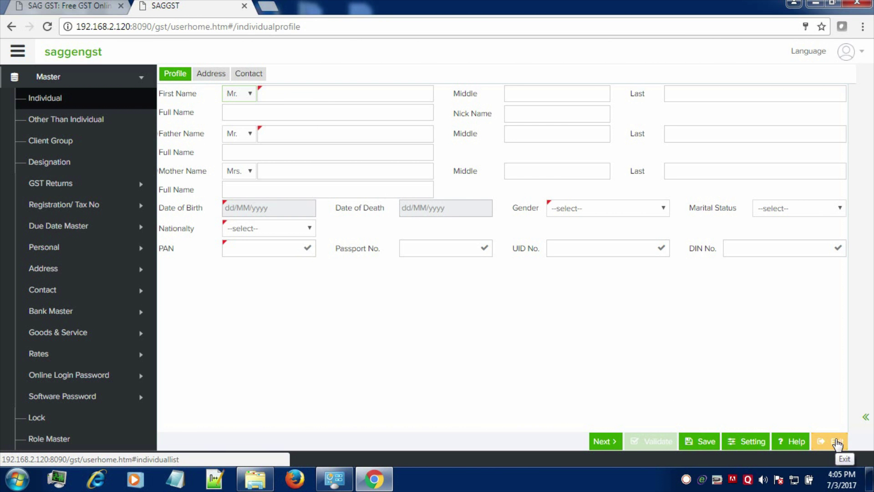
left_click(837, 443)
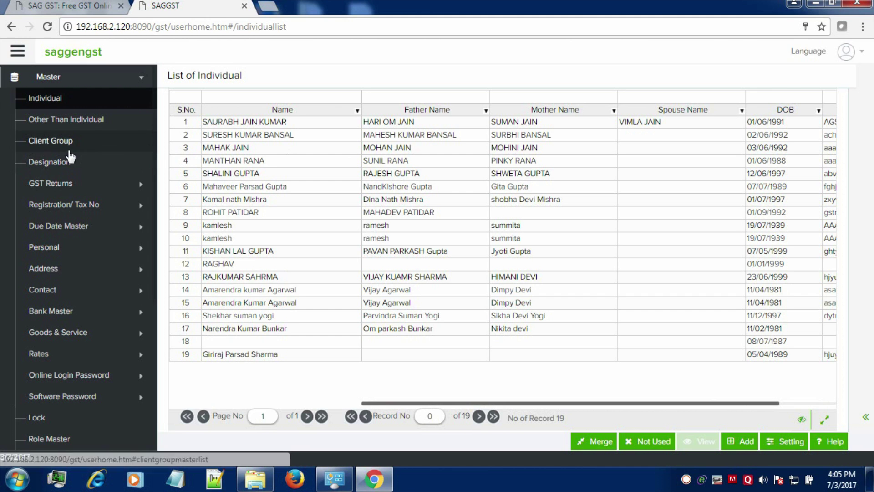
left_click(92, 80)
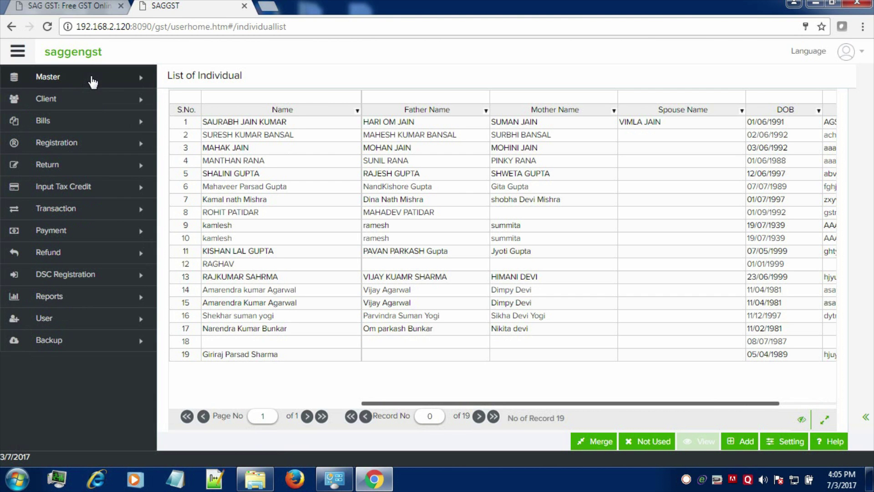
Start a new client profile from Client > Client Creation.
left_click(88, 104)
left_click(69, 123)
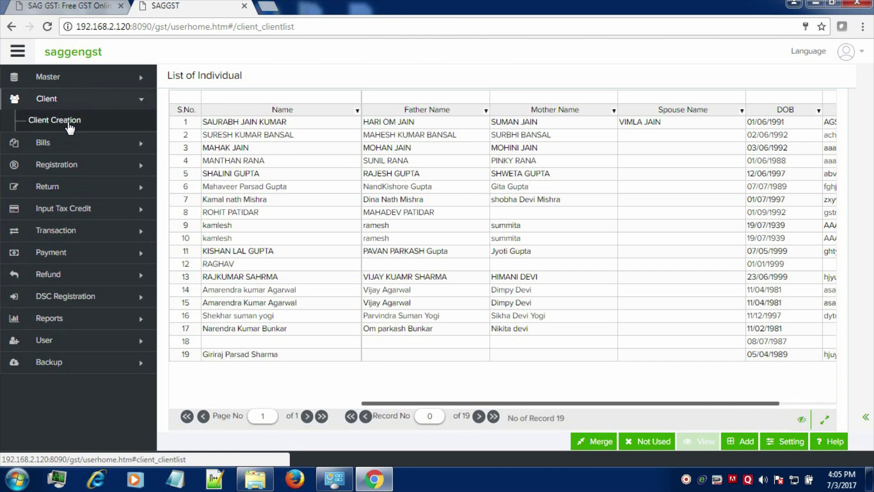
left_click(746, 442)
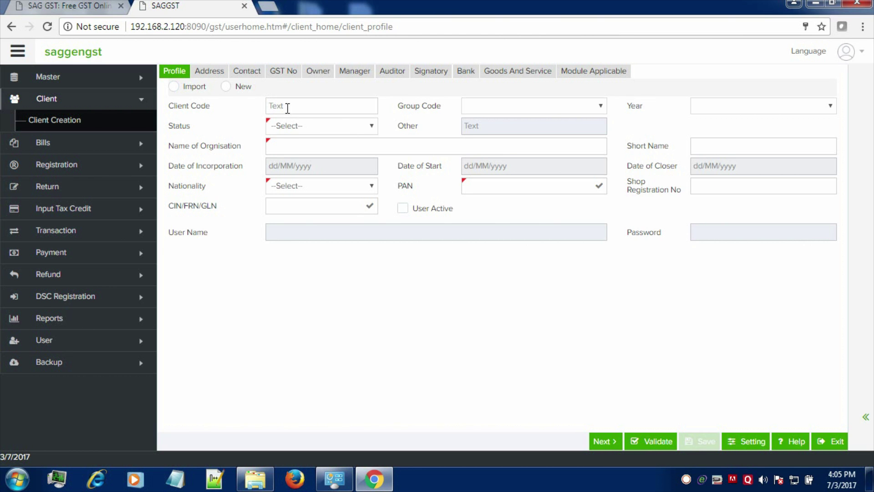
Look through the client form's Status options, GST No and Goods And Service tabs, then exit unsaved.
left_click(296, 126)
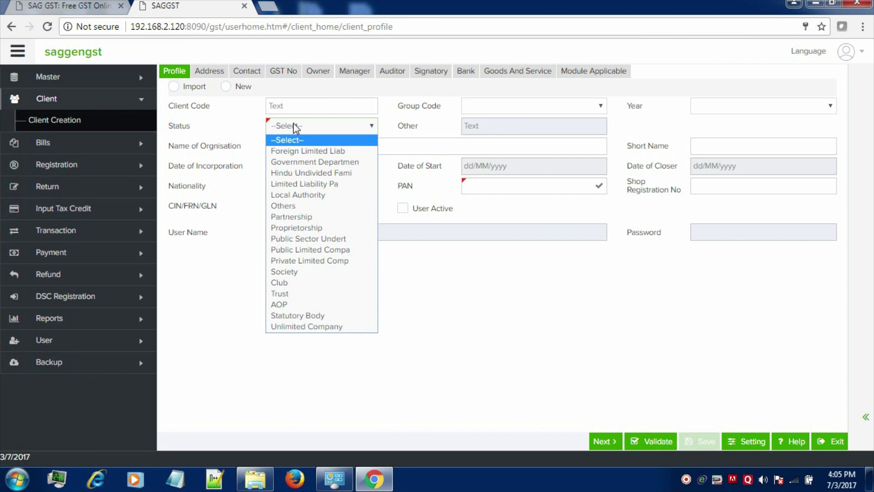
left_click(293, 130)
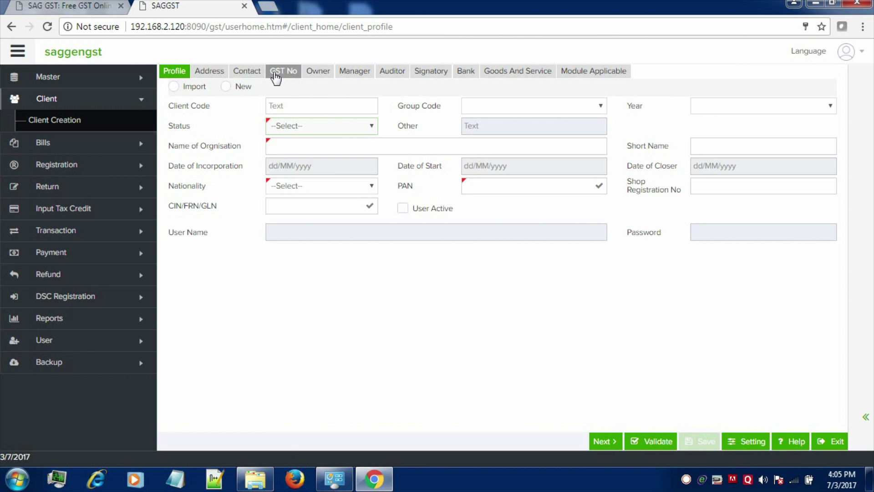
left_click(276, 75)
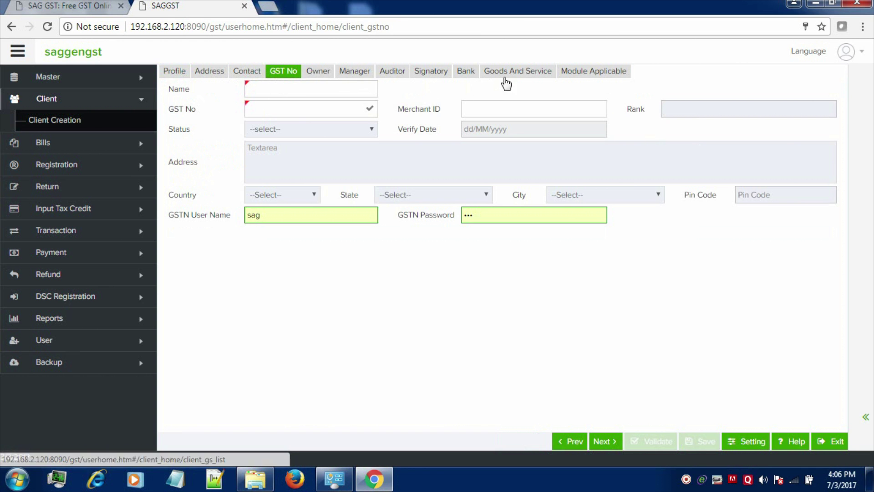
left_click(520, 76)
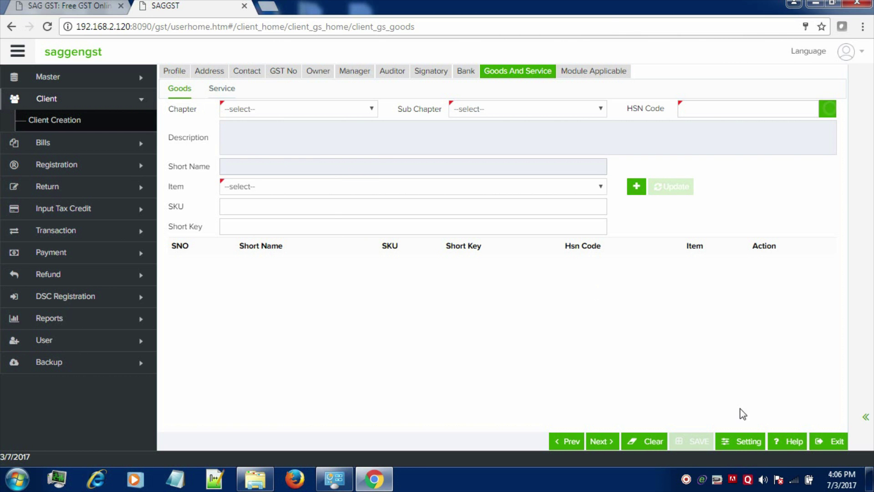
left_click(826, 443)
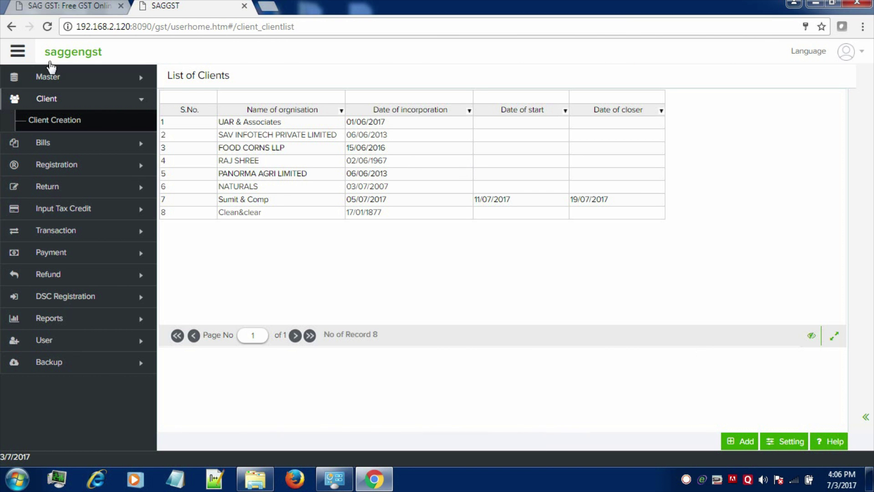
Start a new invoice setup for UAR & Associates under Bills > Setup.
left_click(74, 100)
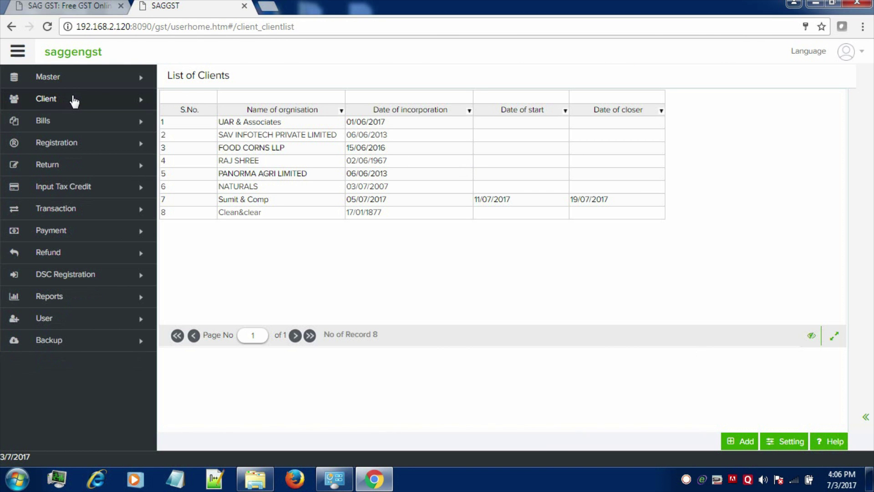
left_click(68, 121)
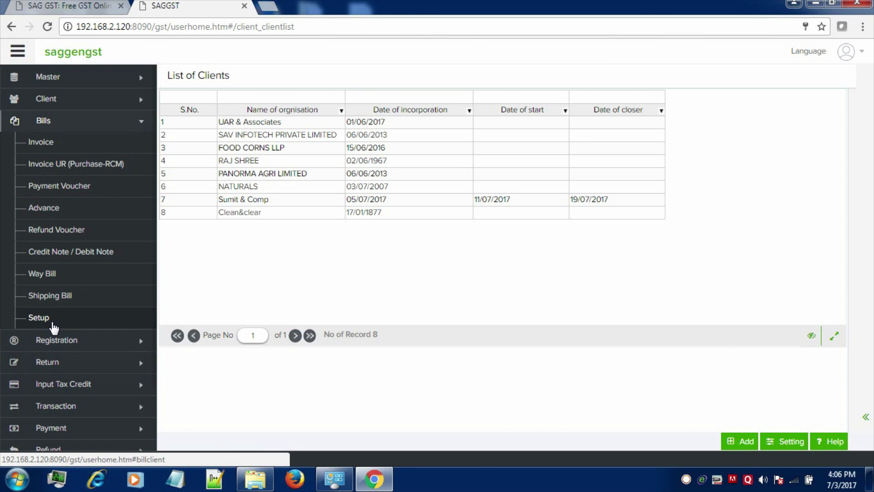
left_click(38, 317)
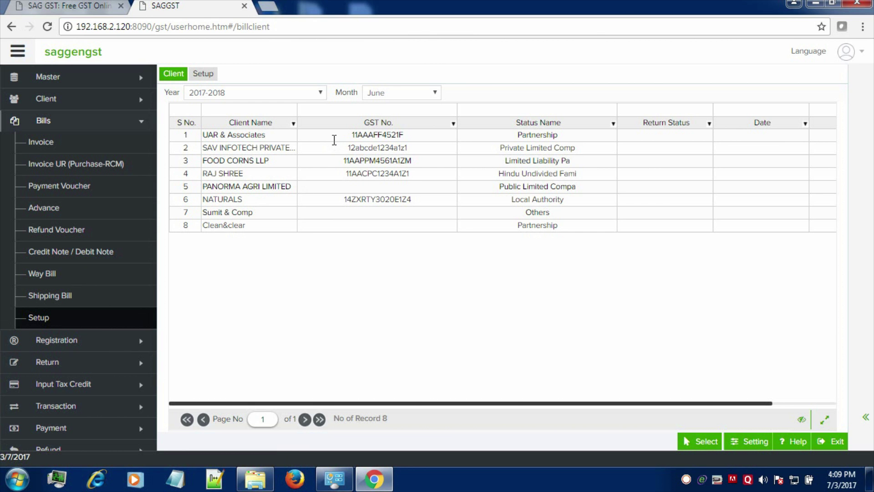
left_click(334, 139)
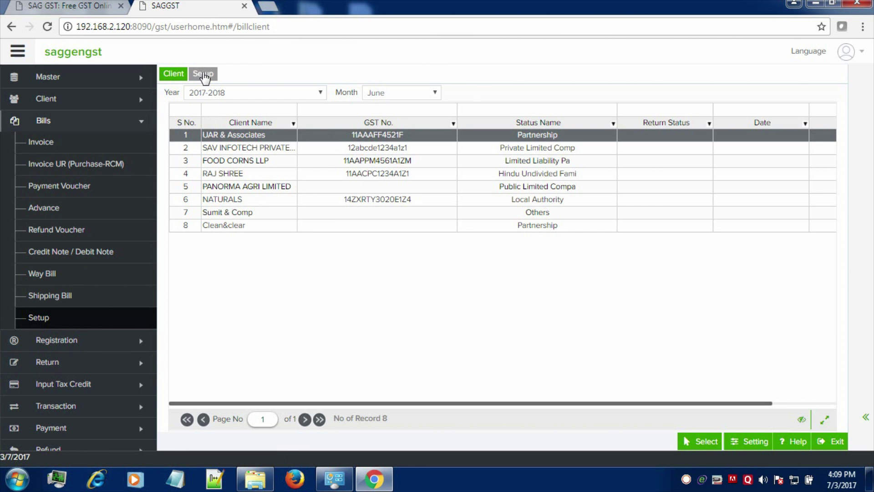
left_click(203, 74)
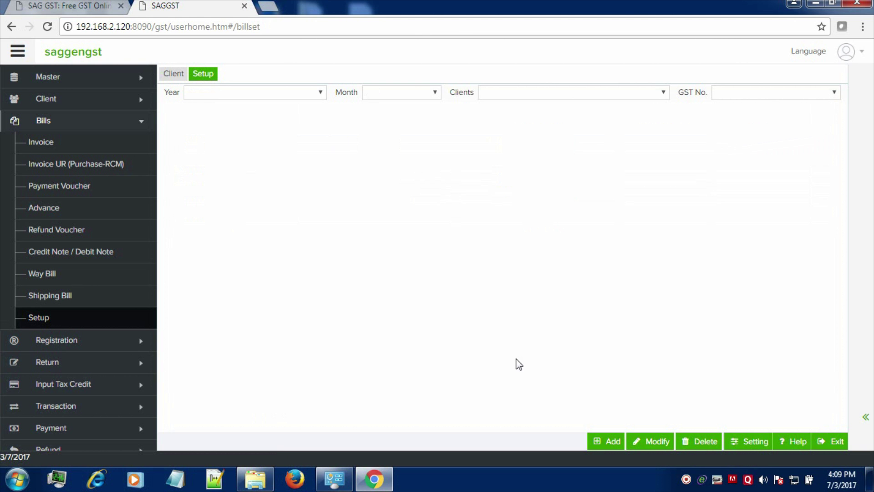
left_click(606, 443)
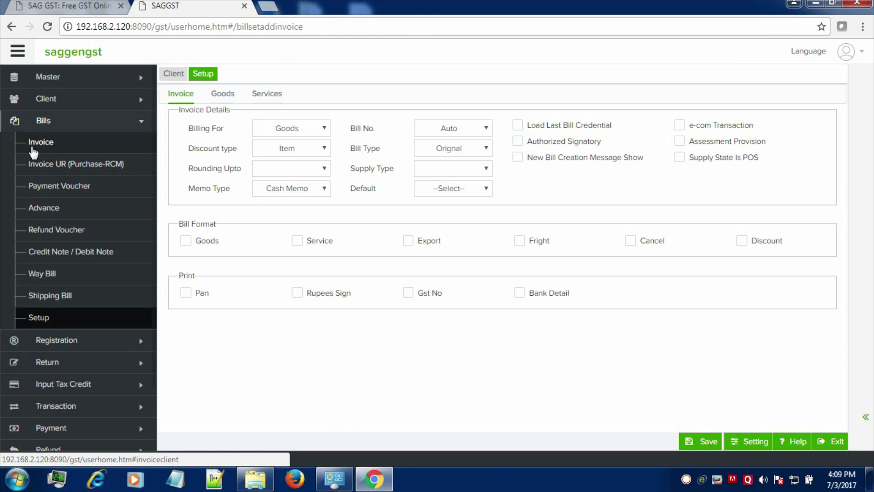
Choose PANORMA AGRI LIMITED and its first receiver to view June 2017-2018 goods invoices.
left_click(33, 150)
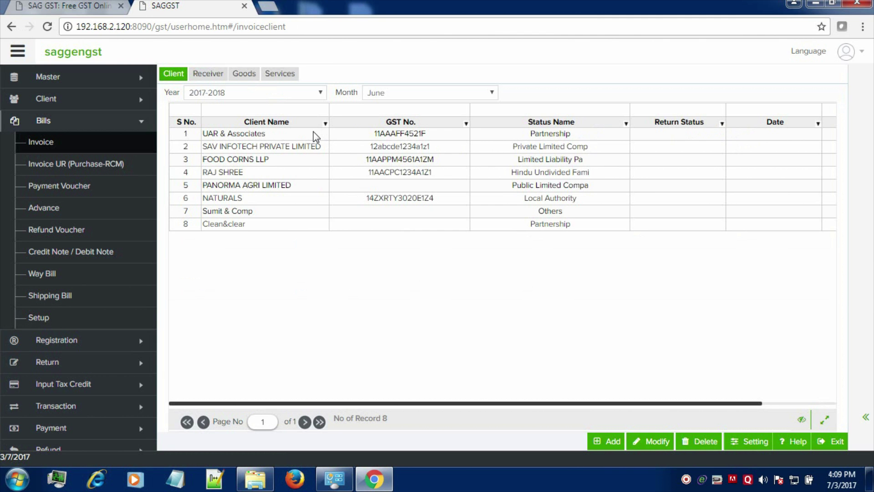
left_click(304, 187)
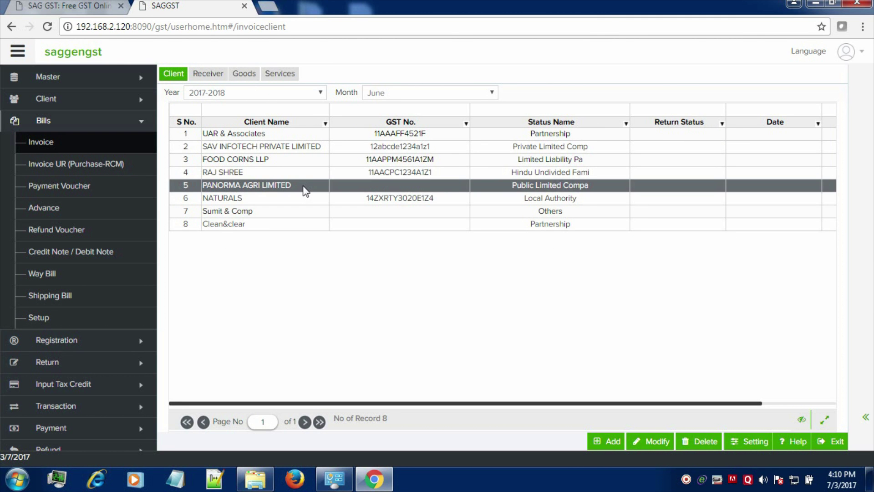
left_click(207, 75)
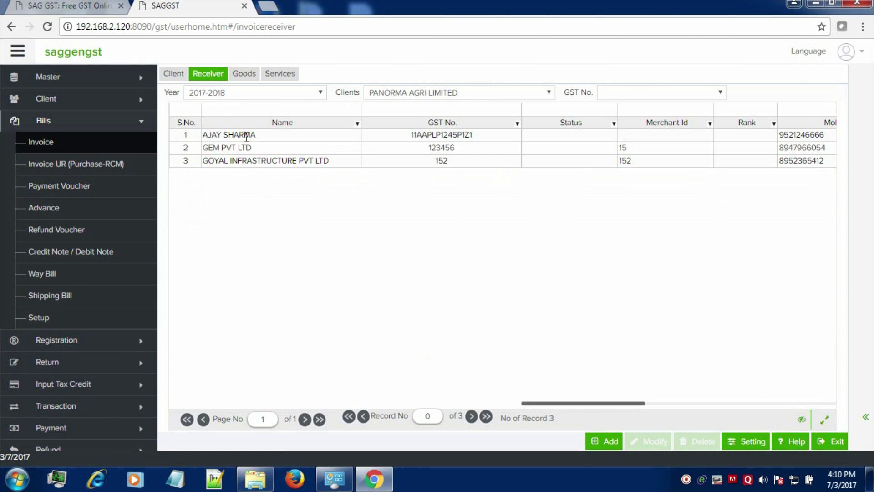
left_click(245, 135)
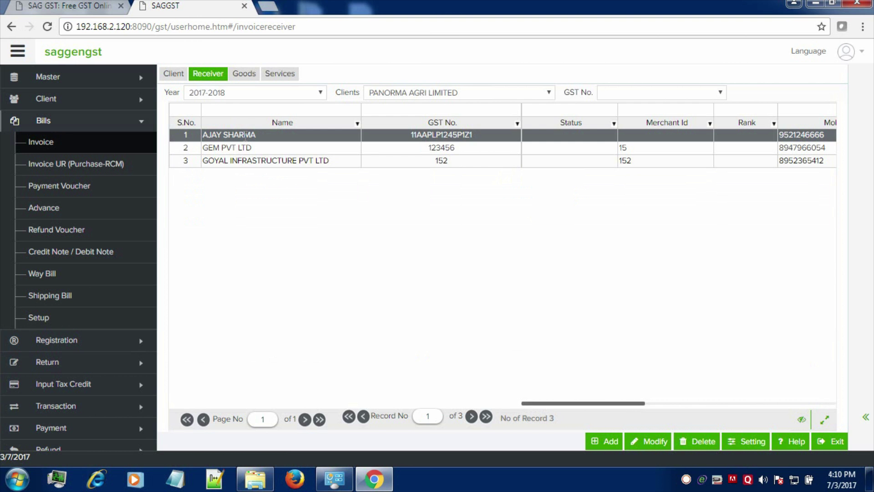
left_click(245, 74)
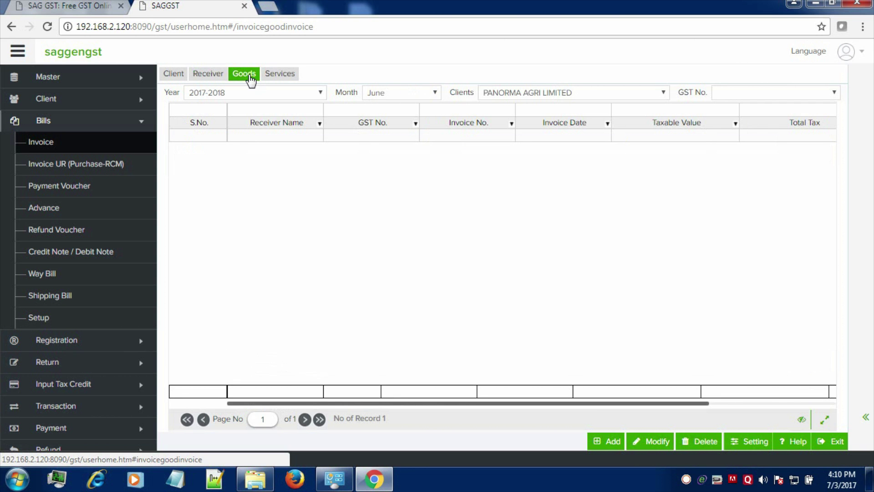
Enter goods invoice 1237: 100 BREEDING HORSES (HSN 1011010) at 15, value 1500, no discount.
left_click(609, 442)
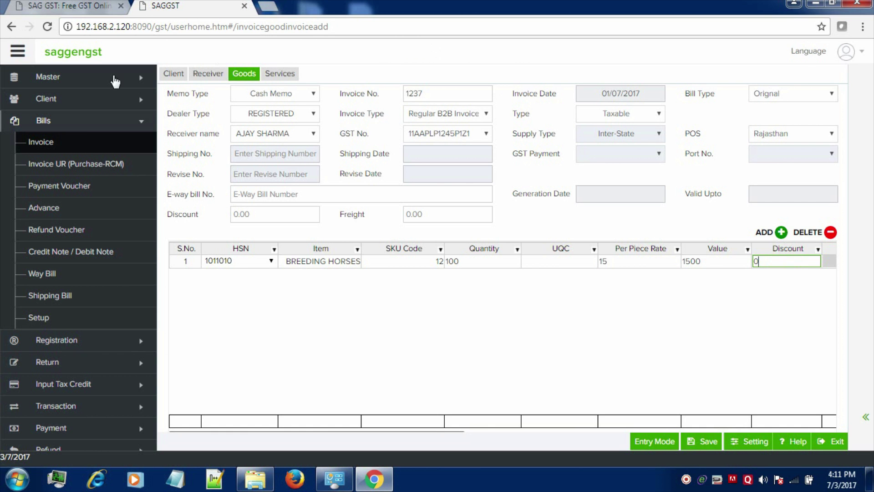
left_click(88, 123)
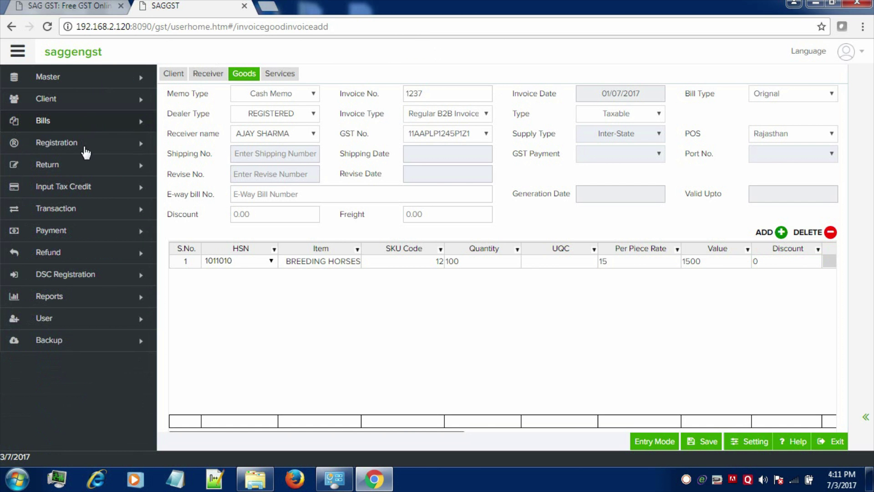
left_click(80, 169)
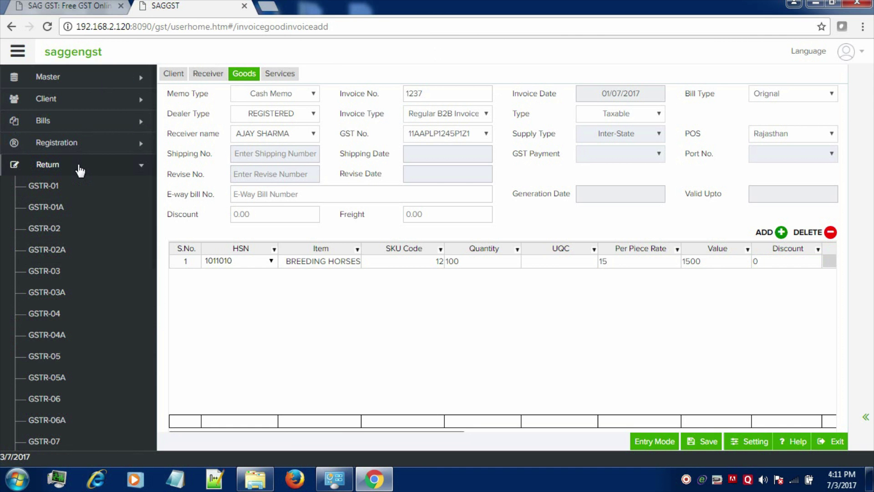
Open the GSTR-01 B2B invoice list for UAR & Associates, July 2017-2018.
left_click(72, 187)
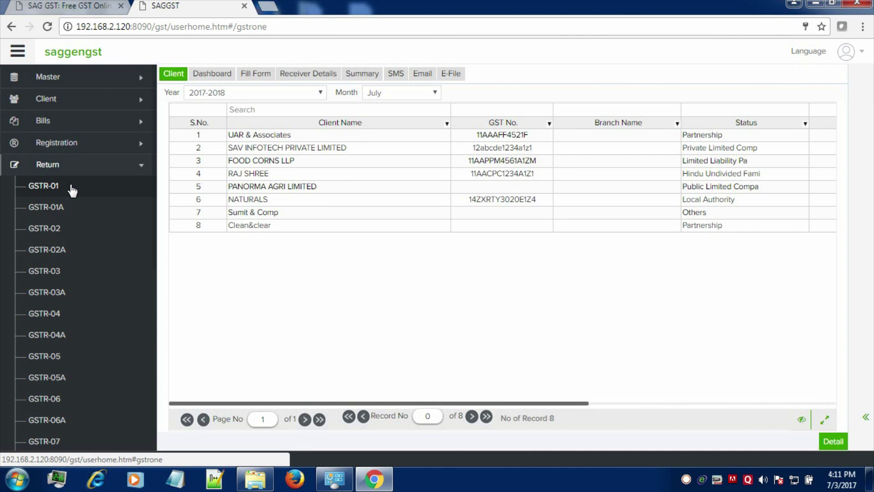
left_click(257, 133)
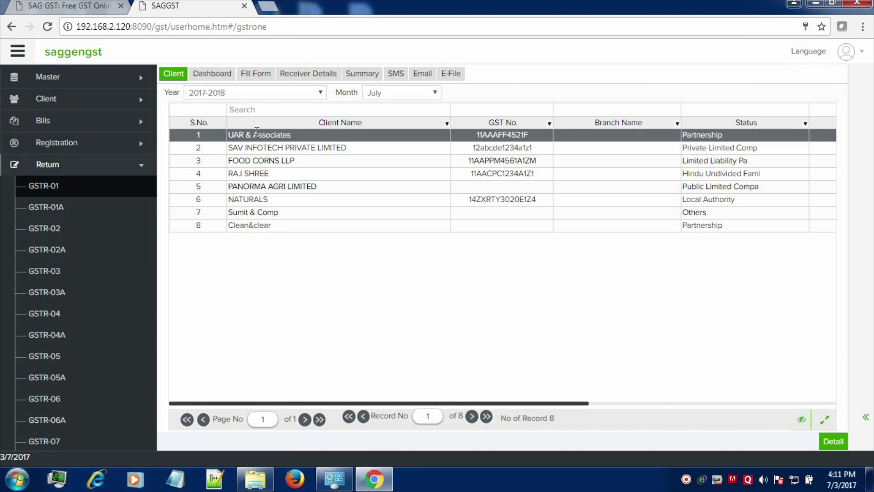
left_click(255, 75)
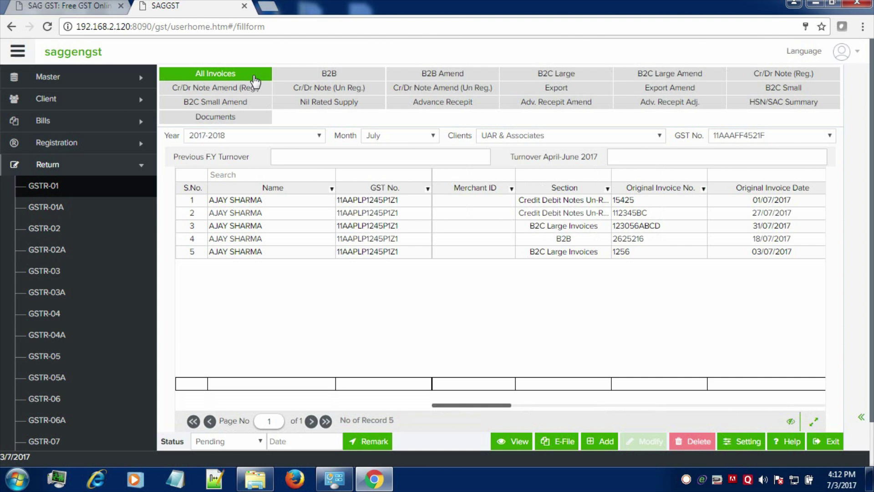
left_click(311, 80)
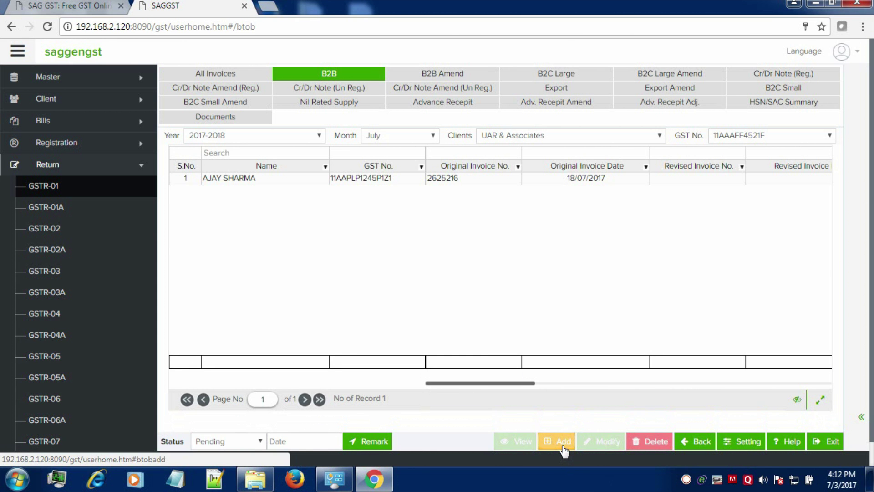
left_click(563, 445)
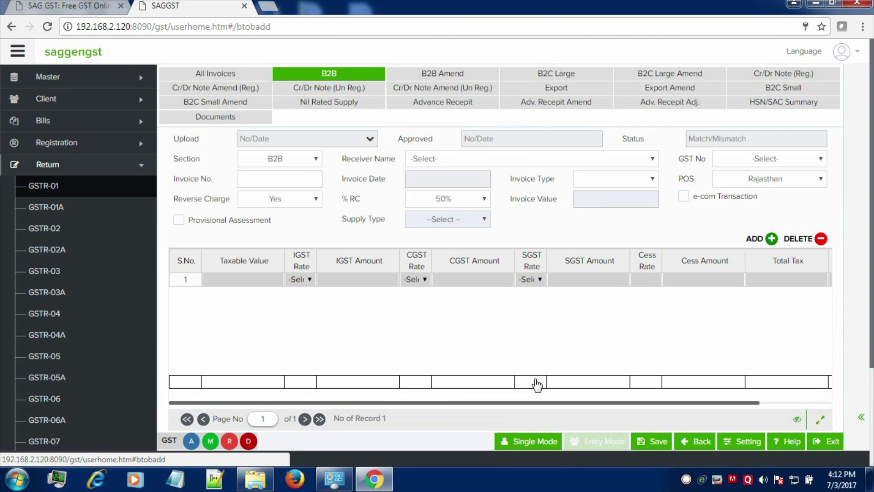
Save Regular B2B invoice 456, taxable value 52255.00 at 6% CGST and 6% SGST.
left_click(495, 165)
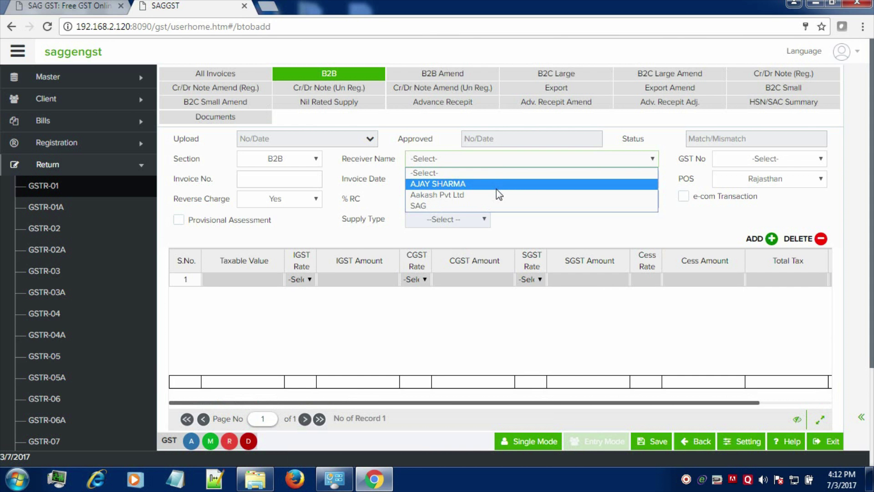
left_click(497, 187)
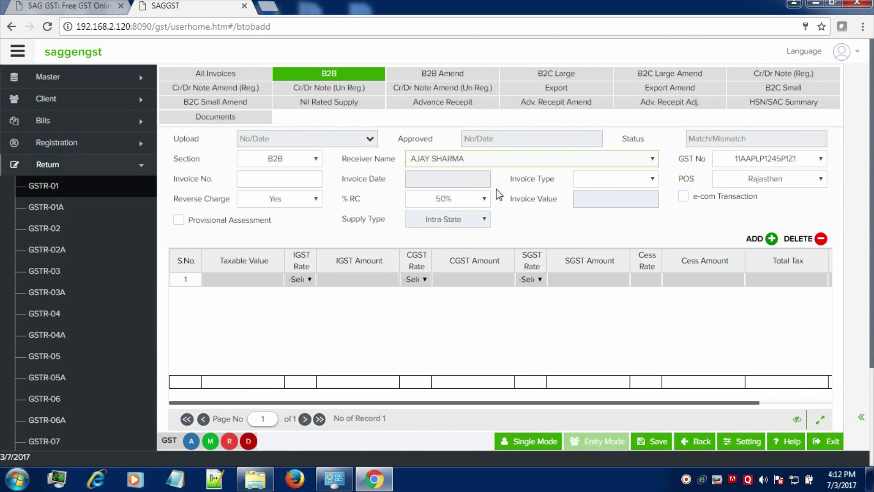
left_click(589, 188)
left_click(602, 215)
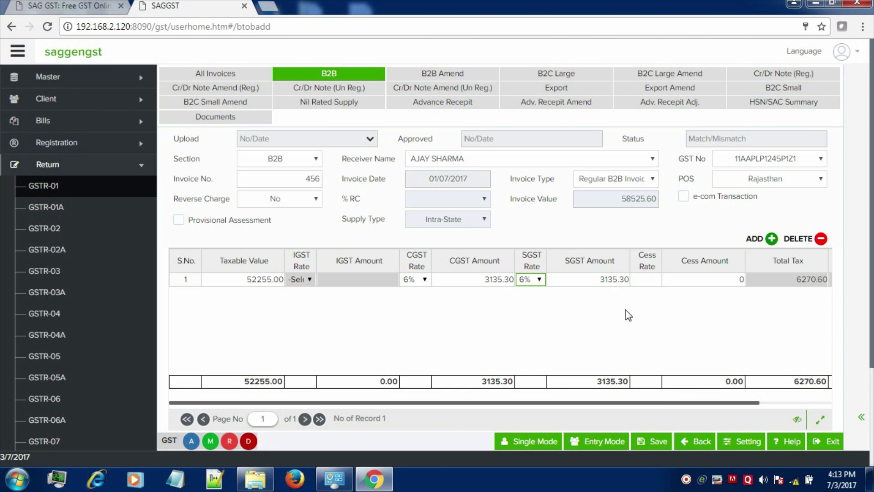
left_click(654, 445)
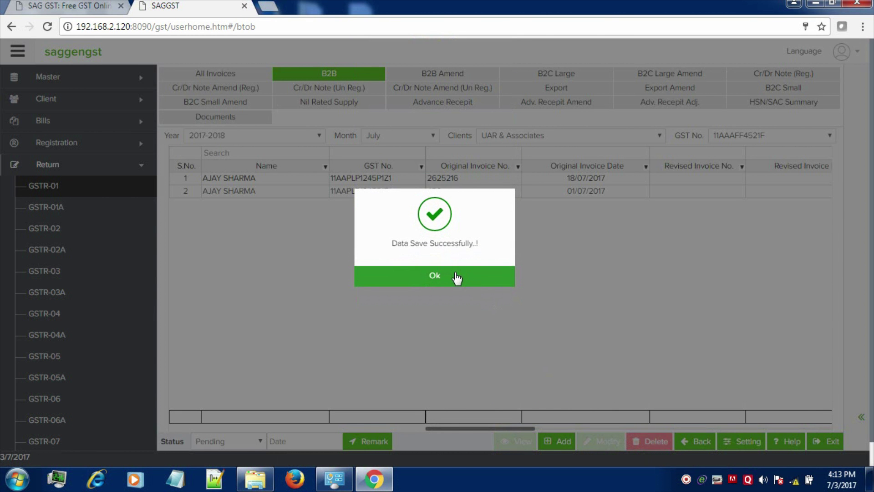
left_click(456, 277)
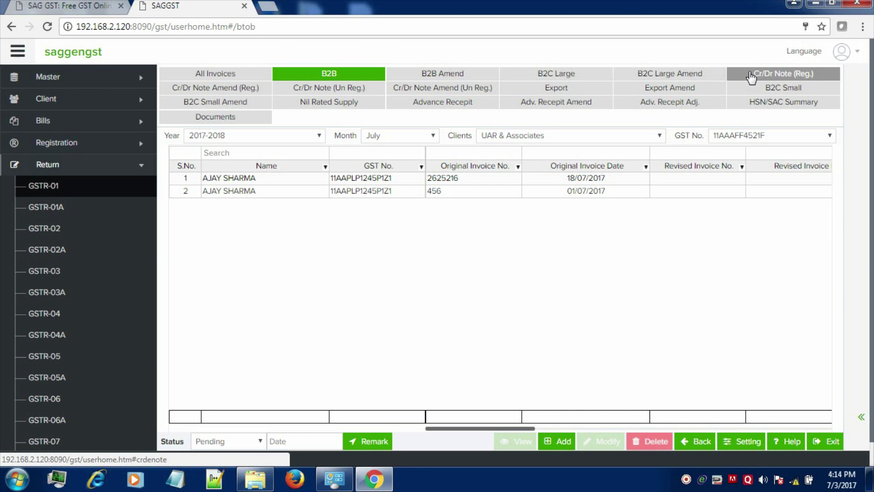
Save single-mode Cr/Dr Note (Reg.) 5236 for invoice 524 at 5% IGST, then list all seven invoices.
left_click(751, 78)
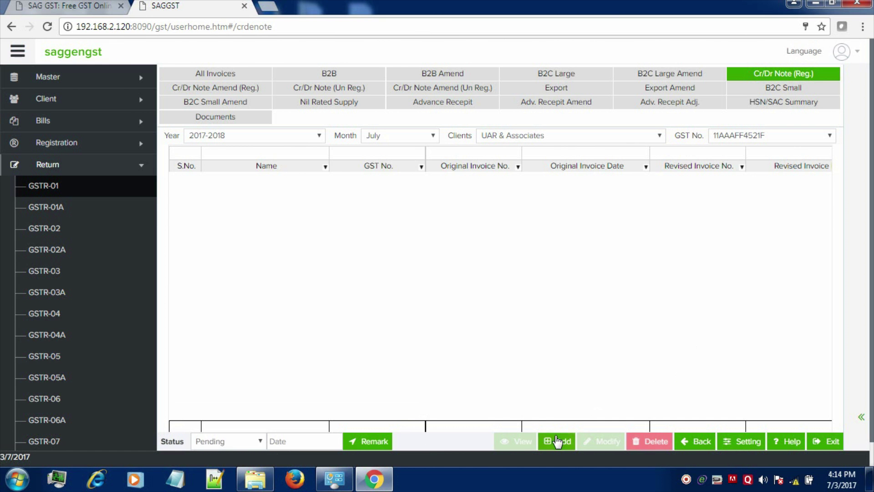
left_click(557, 441)
left_click(556, 441)
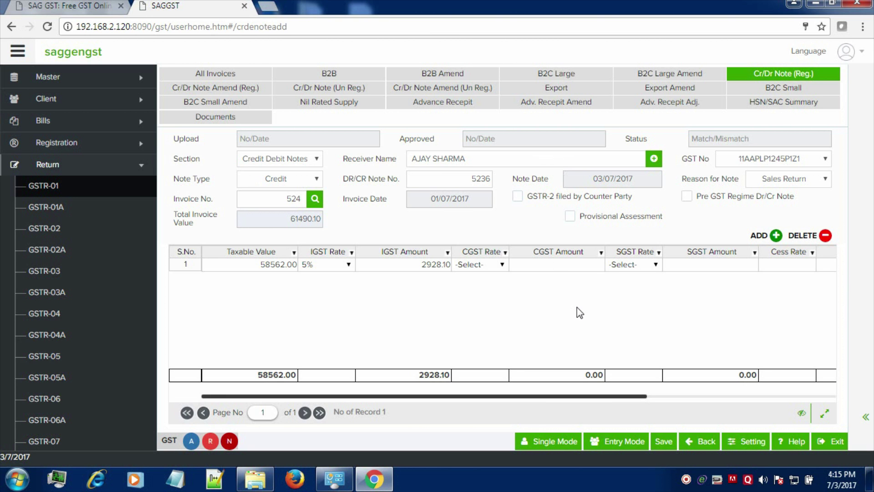
left_click(666, 441)
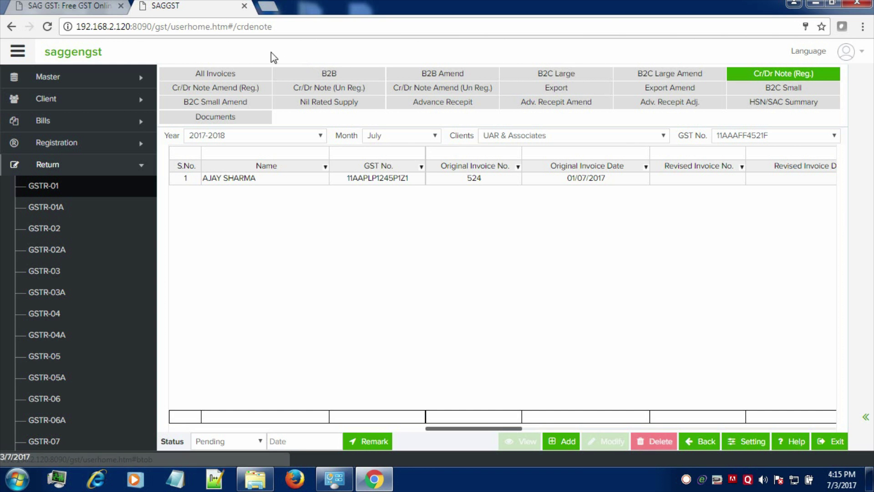
left_click(246, 75)
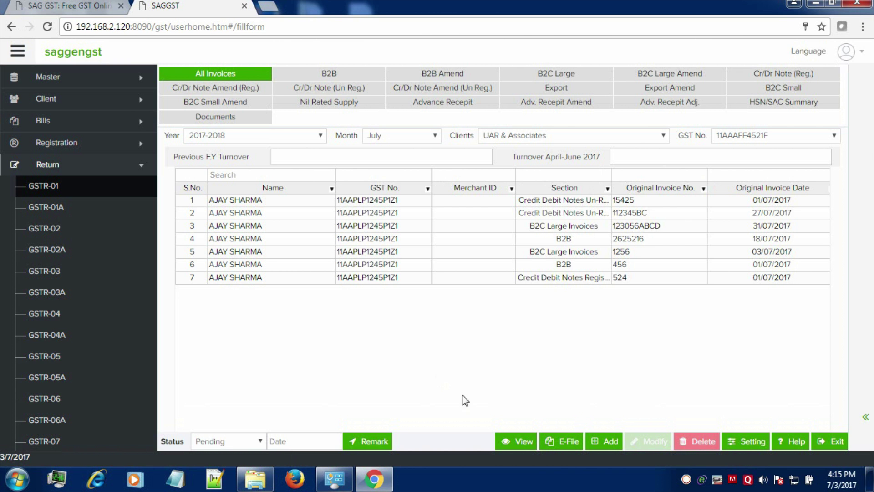
Open the GSTR-1 e-filing summary from the All Invoices list.
left_click(572, 443)
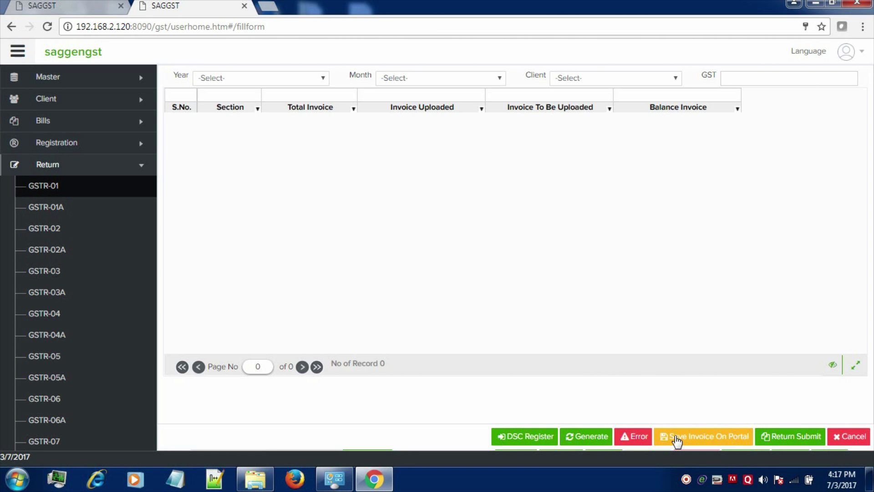
Open the Save Invoice On Portal form, preset to ASP mode, Client login and Return Submit.
left_click(677, 438)
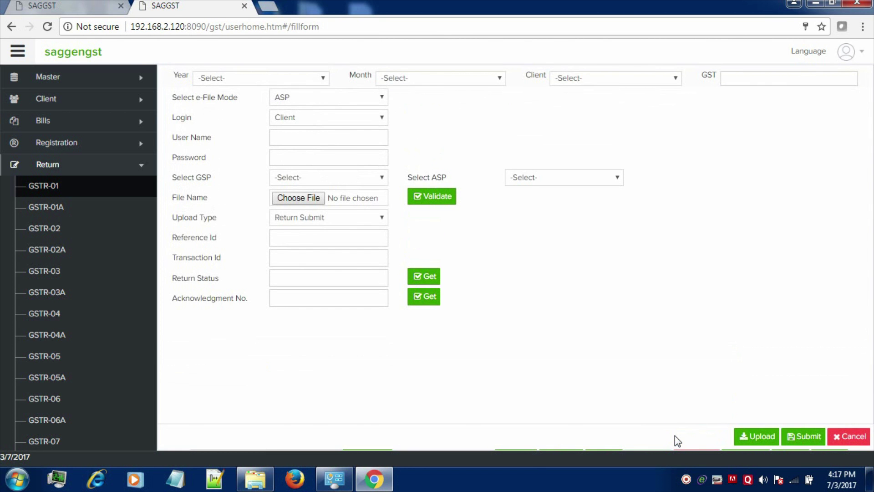